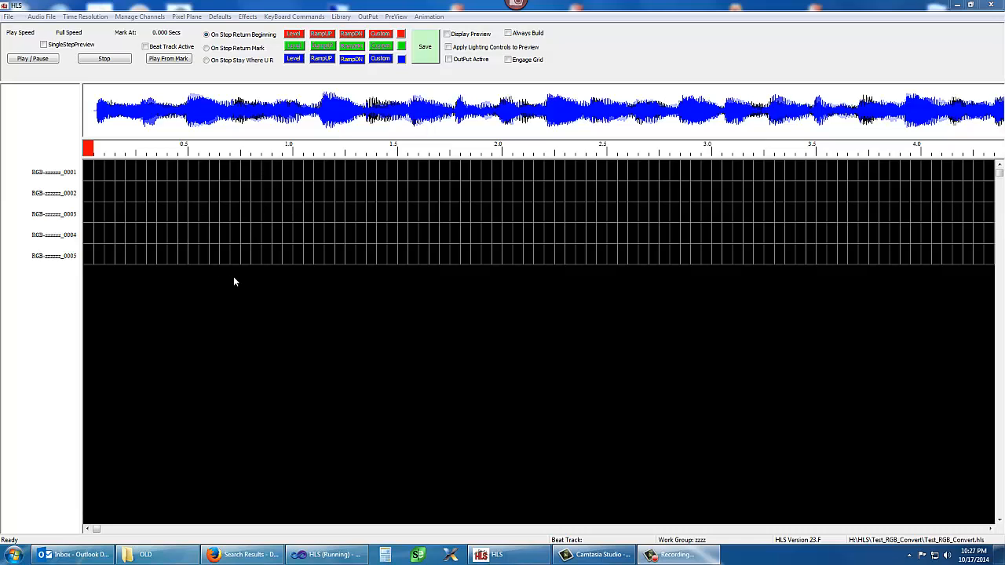
Step: Start a new custom effect group and add a first effect of type Ramp_Down in green
{"action": "left_click", "coordinate": [248, 17]}
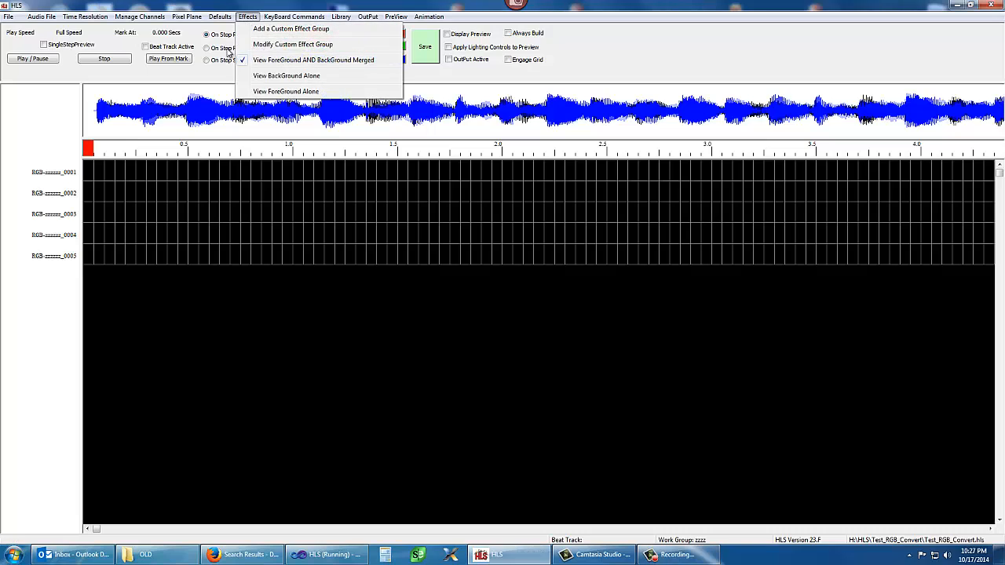
{"action": "left_click", "coordinate": [287, 30]}
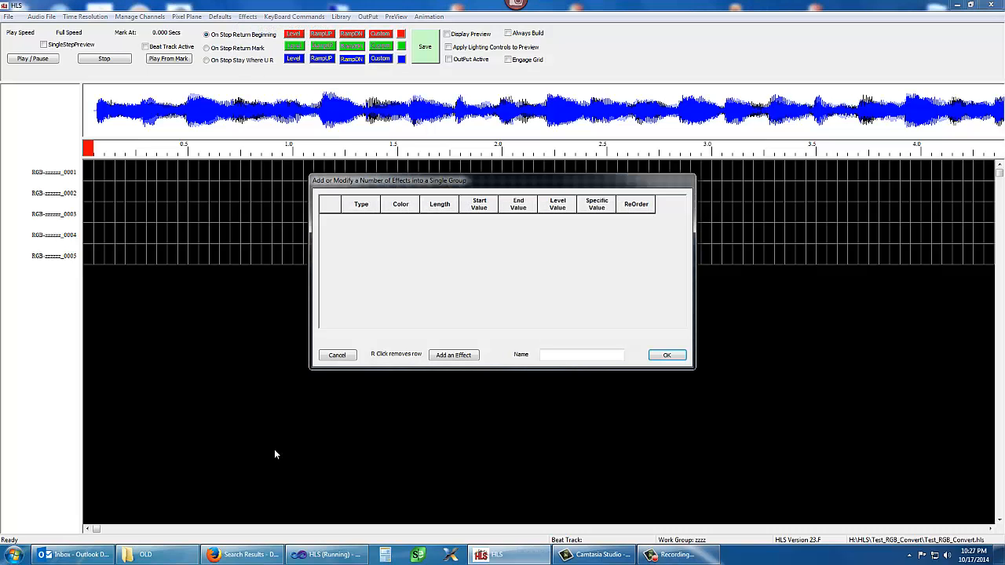
{"action": "left_click", "coordinate": [453, 357]}
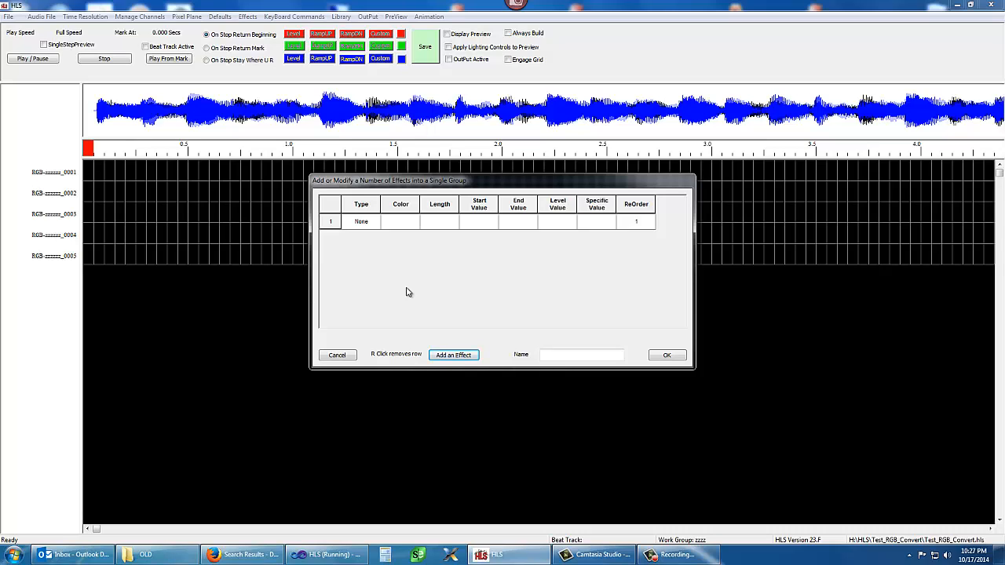
{"action": "left_click", "coordinate": [364, 227]}
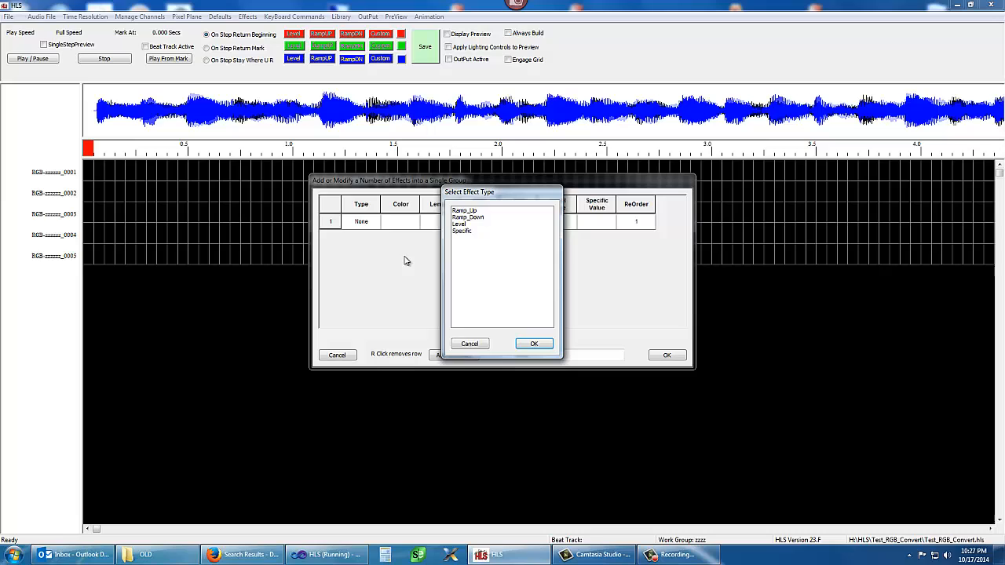
{"action": "left_click", "coordinate": [469, 218]}
{"action": "left_click", "coordinate": [527, 346]}
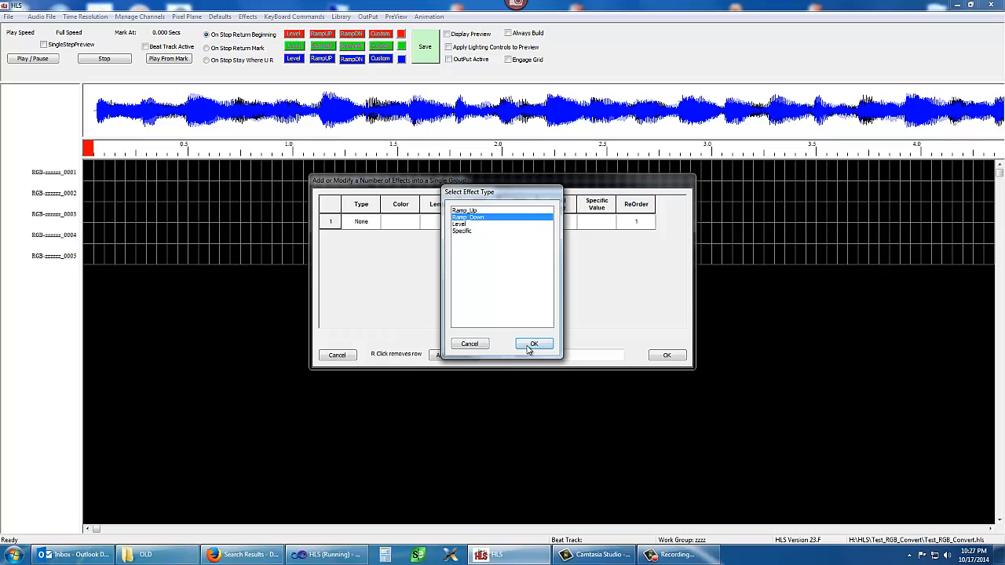
{"action": "left_click", "coordinate": [398, 224]}
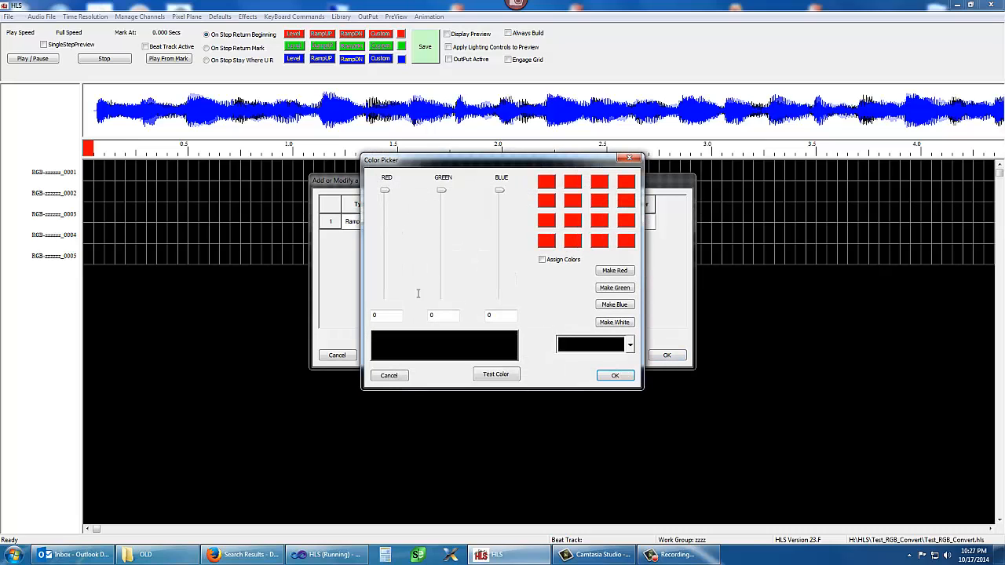
{"action": "left_click", "coordinate": [614, 288]}
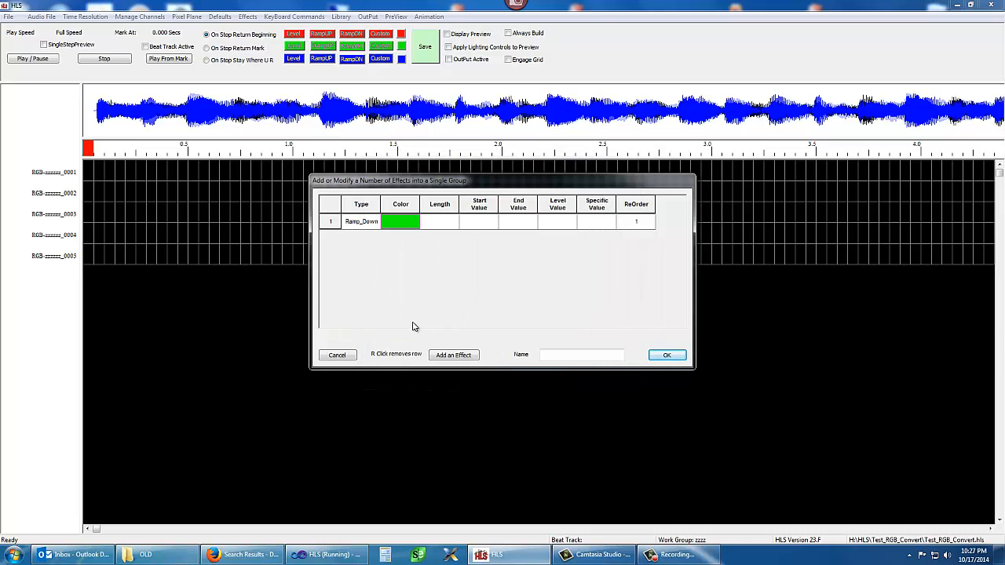
Step: Set the first effect's length to 3, start value to 35 and end value to 100
{"action": "left_click", "coordinate": [441, 223]}
{"action": "type", "text": "3"}
{"action": "left_click", "coordinate": [479, 222]}
{"action": "type", "text": "35"}
{"action": "left_click", "coordinate": [523, 227]}
{"action": "type", "text": "100"}
Step: Change the first effect's type to Ramp_Up and name the effect group RMUP
{"action": "left_click", "coordinate": [365, 230]}
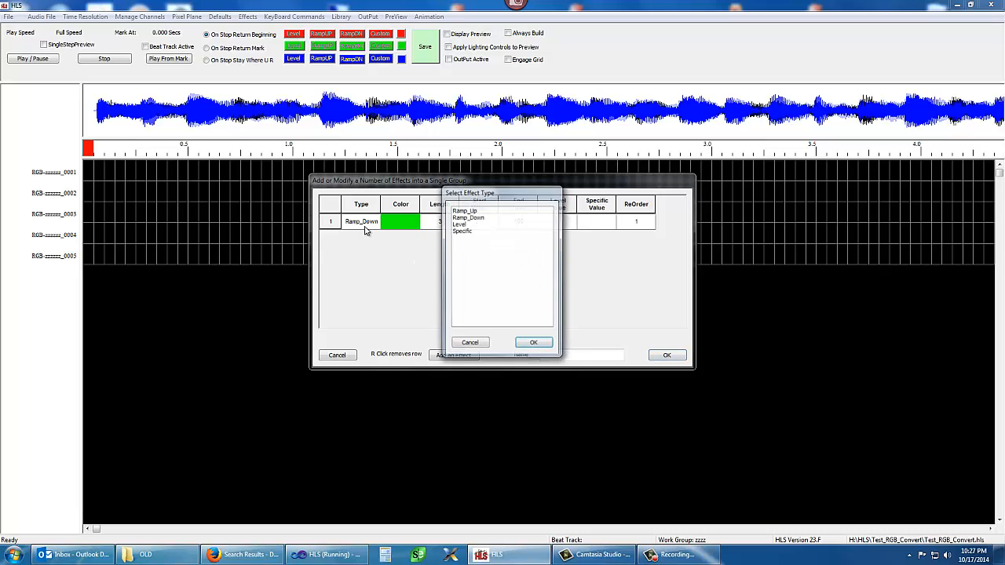
{"action": "left_click", "coordinate": [470, 211]}
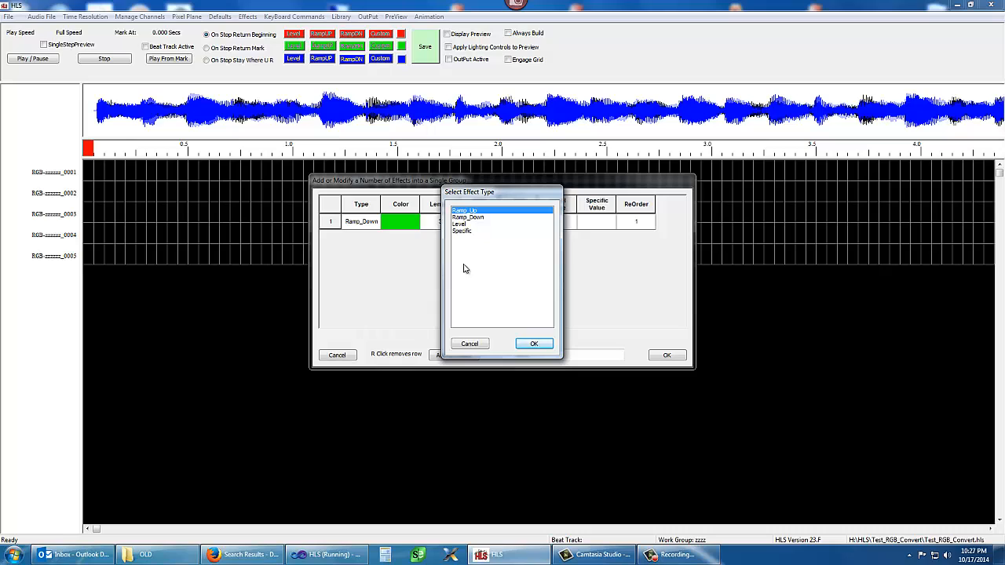
{"action": "left_click", "coordinate": [533, 344]}
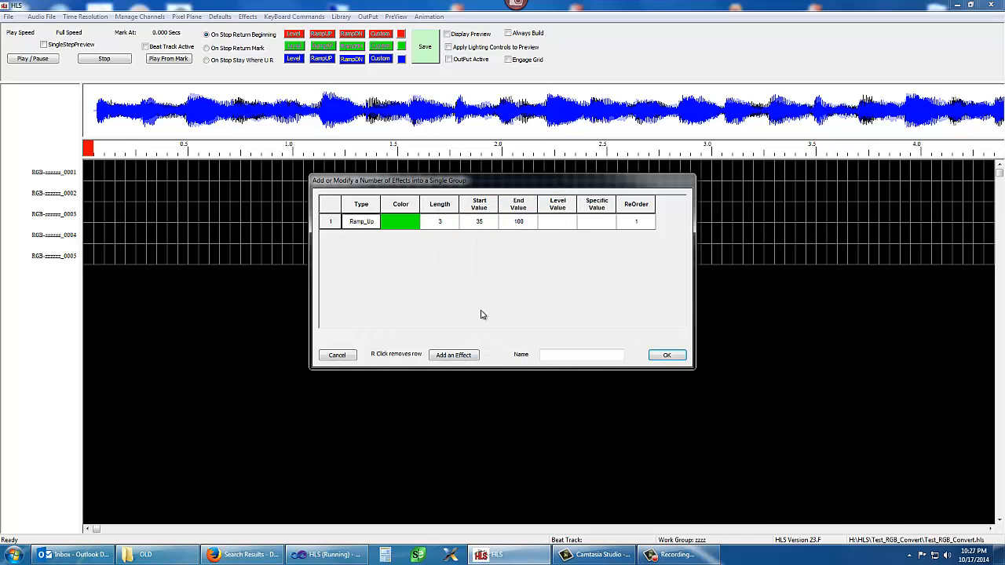
{"action": "left_click", "coordinate": [562, 357]}
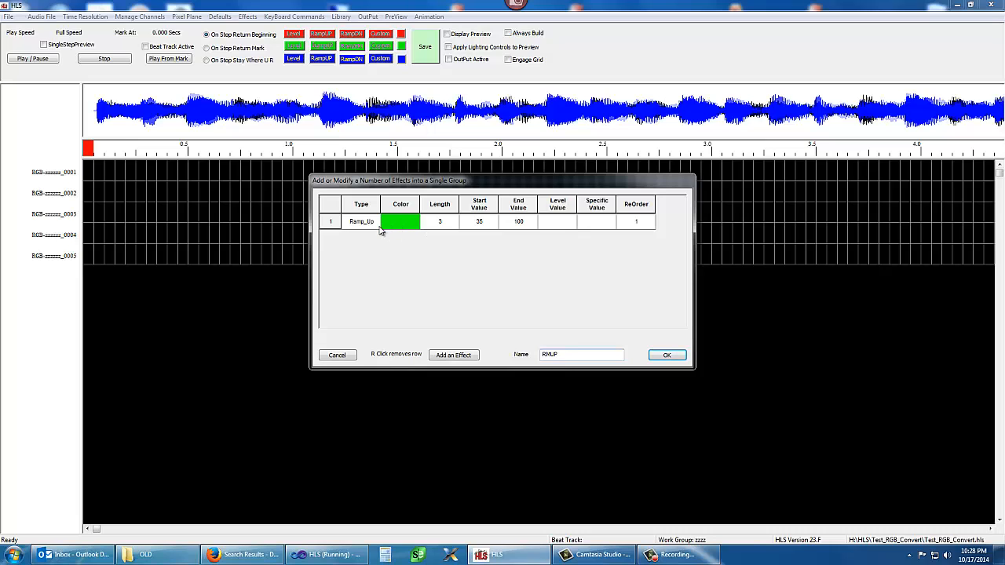
Step: Change the Ramp_Up effect's color to magenta (red 255, green 0, blue 255)
{"action": "left_click", "coordinate": [406, 227]}
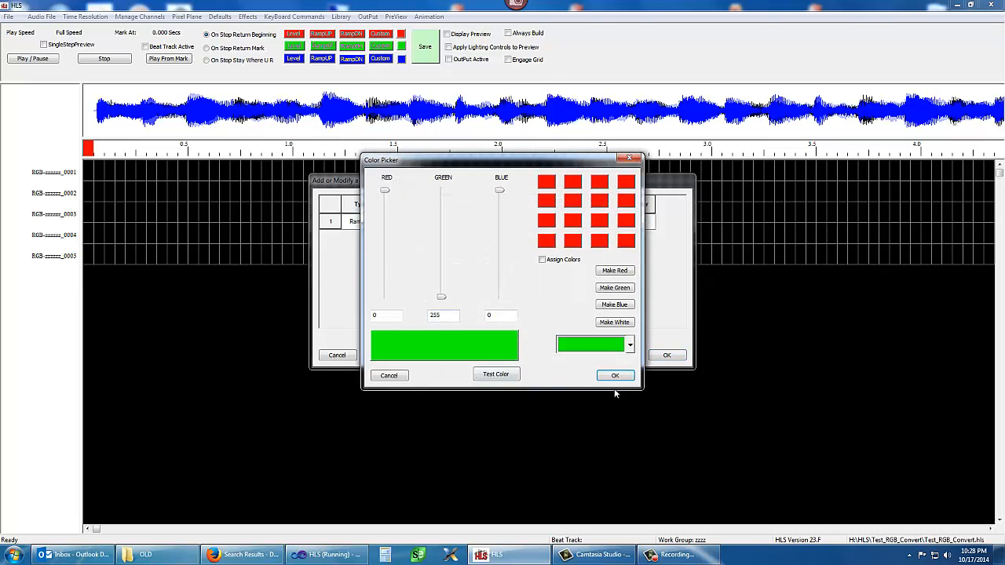
{"action": "left_click", "coordinate": [630, 345]}
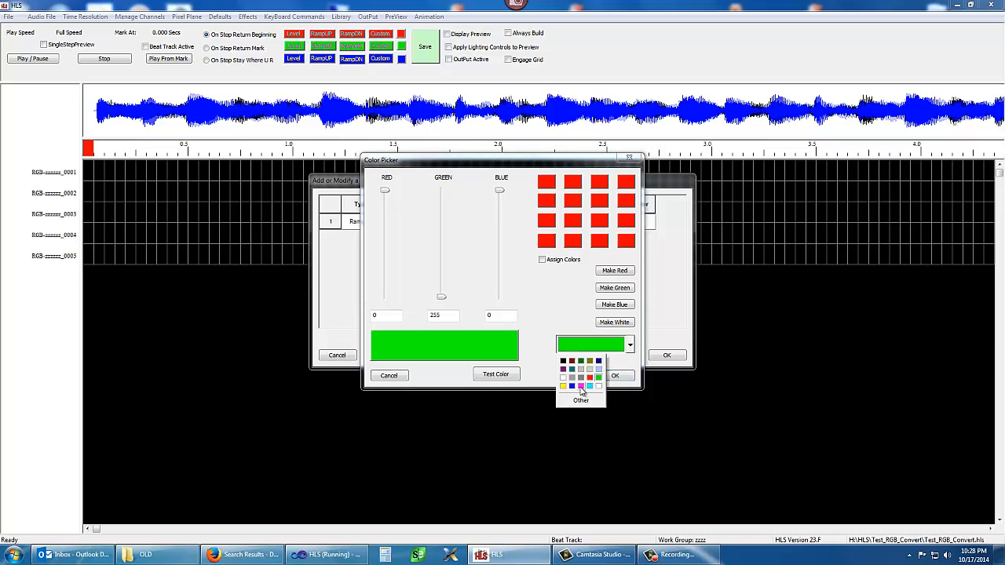
{"action": "left_click", "coordinate": [581, 385]}
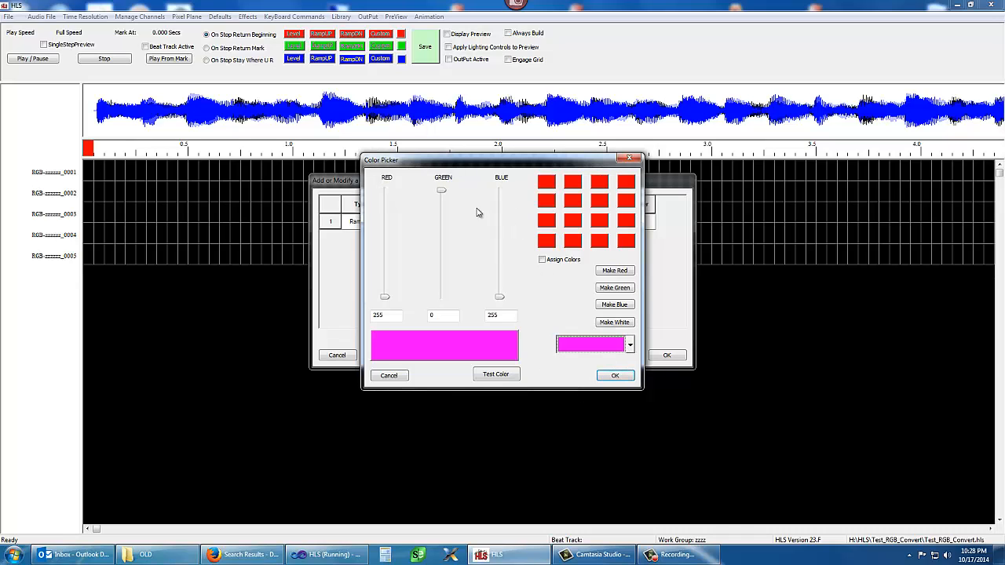
{"action": "left_click", "coordinate": [614, 375]}
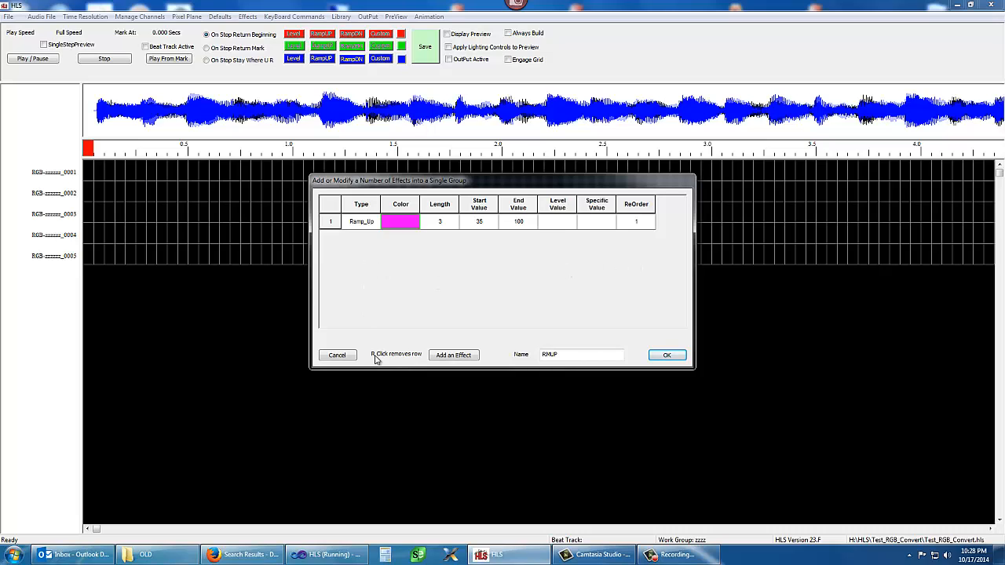
Step: Add a second effect of type Ramp_Down to the group
{"action": "left_click", "coordinate": [448, 355]}
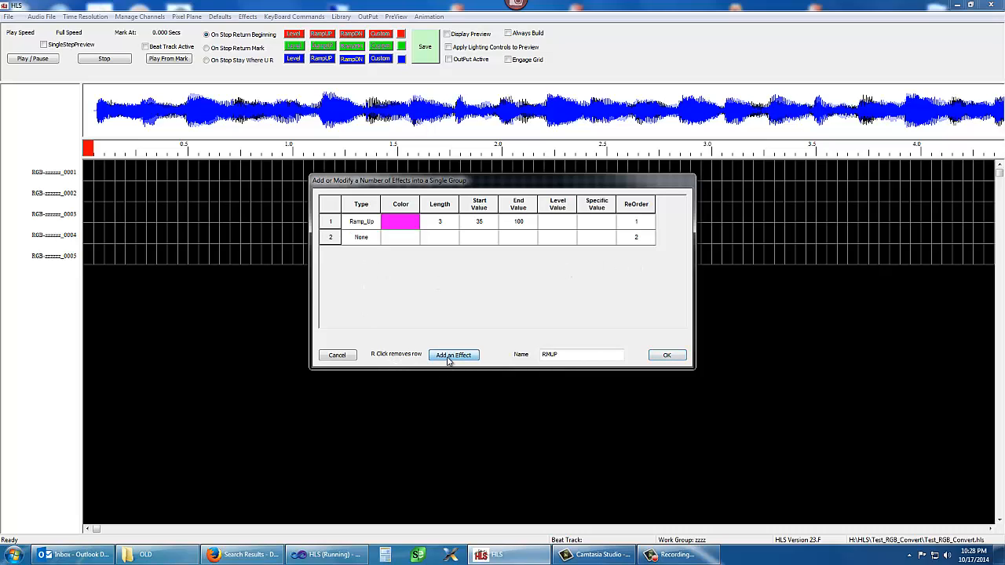
{"action": "left_click", "coordinate": [369, 242]}
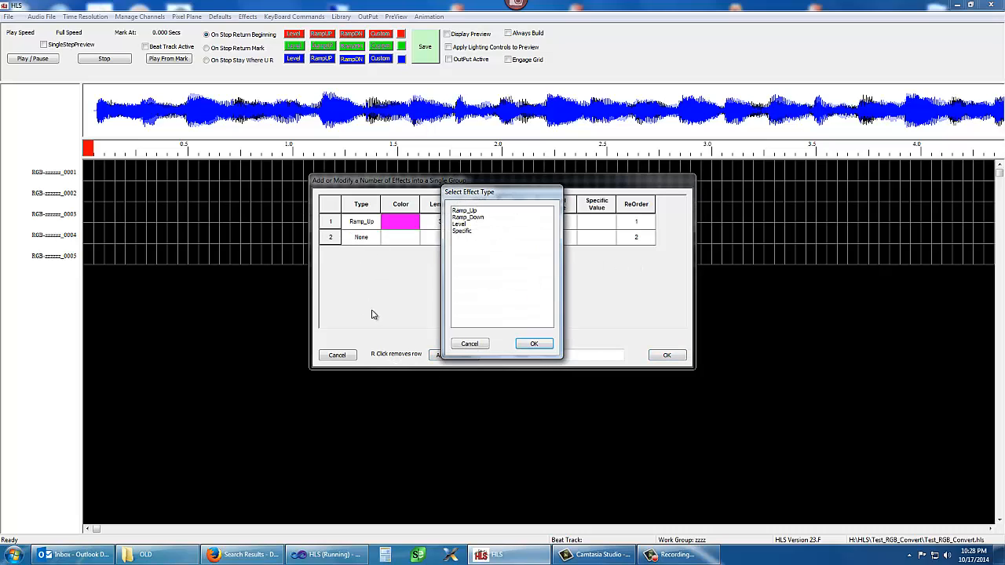
{"action": "left_click", "coordinate": [476, 219]}
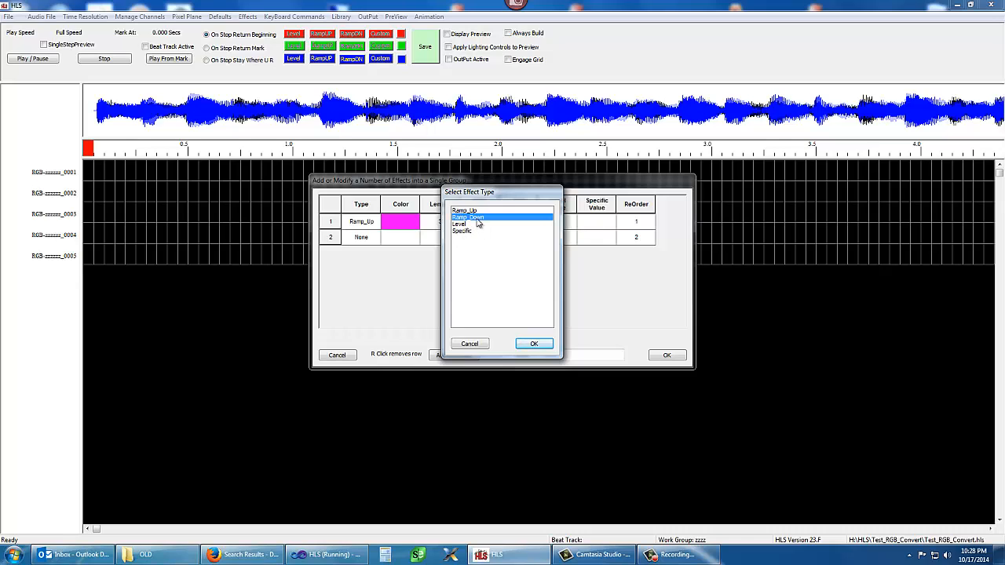
{"action": "left_click", "coordinate": [529, 347]}
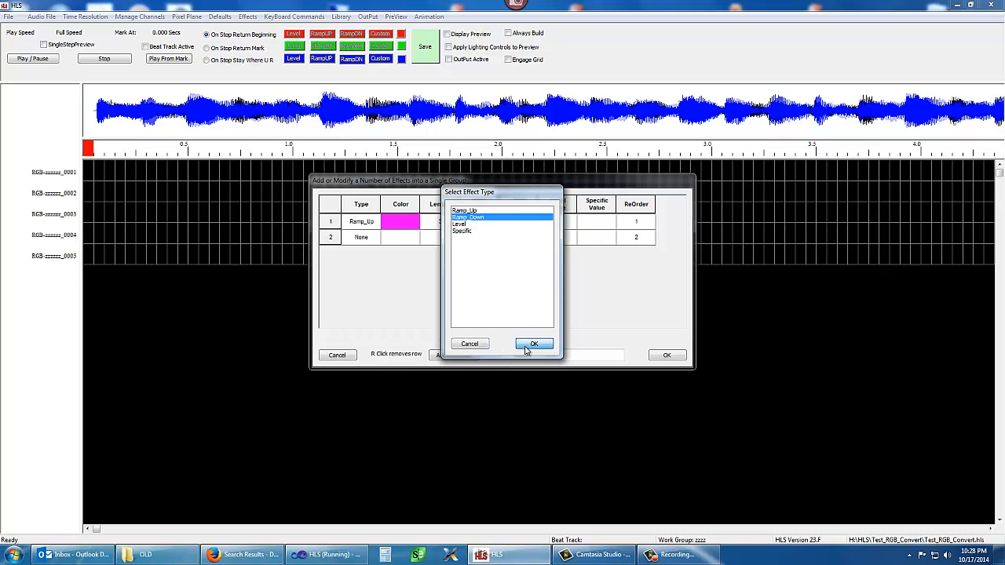
Step: Set the Ramp_Down effect's color to cyan (red 0, green 255, blue 255) from the extended color palette
{"action": "left_click", "coordinate": [401, 240]}
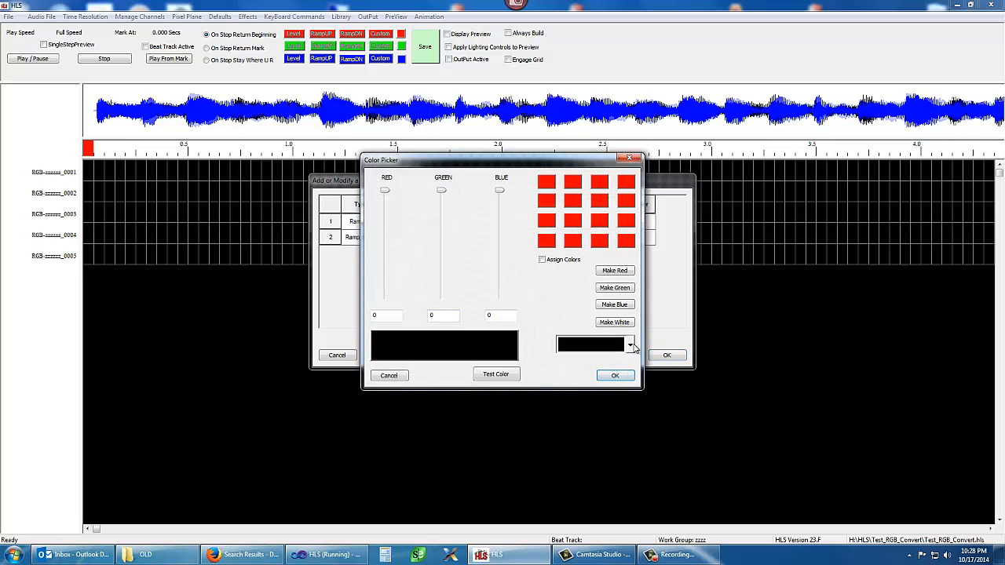
{"action": "left_click", "coordinate": [629, 347]}
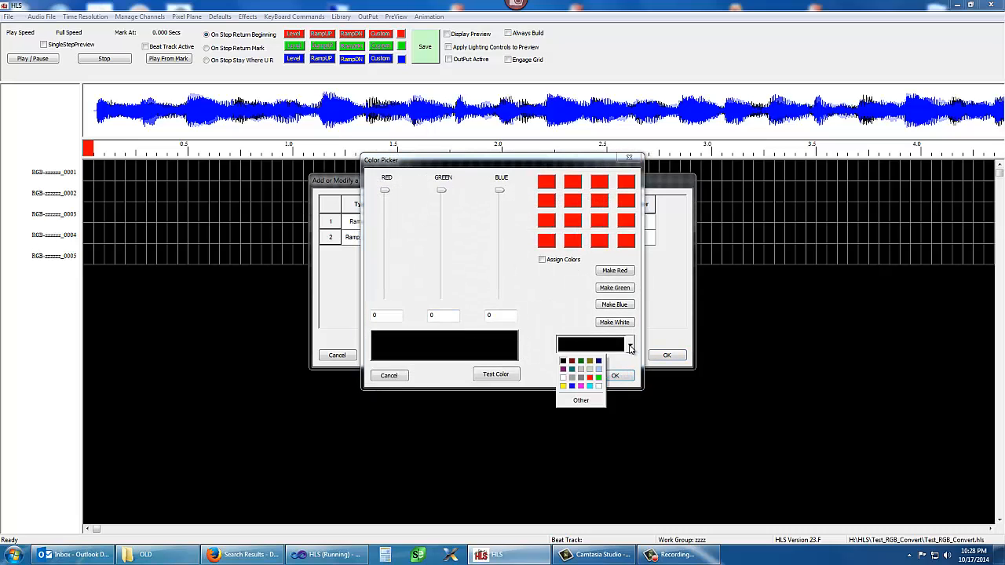
{"action": "left_click", "coordinate": [580, 401]}
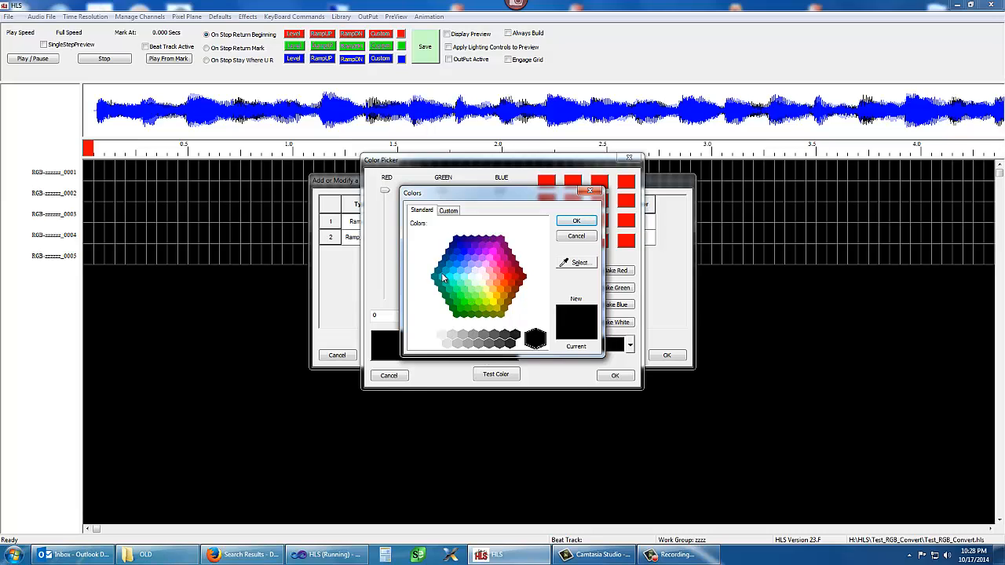
{"action": "left_click", "coordinate": [448, 278]}
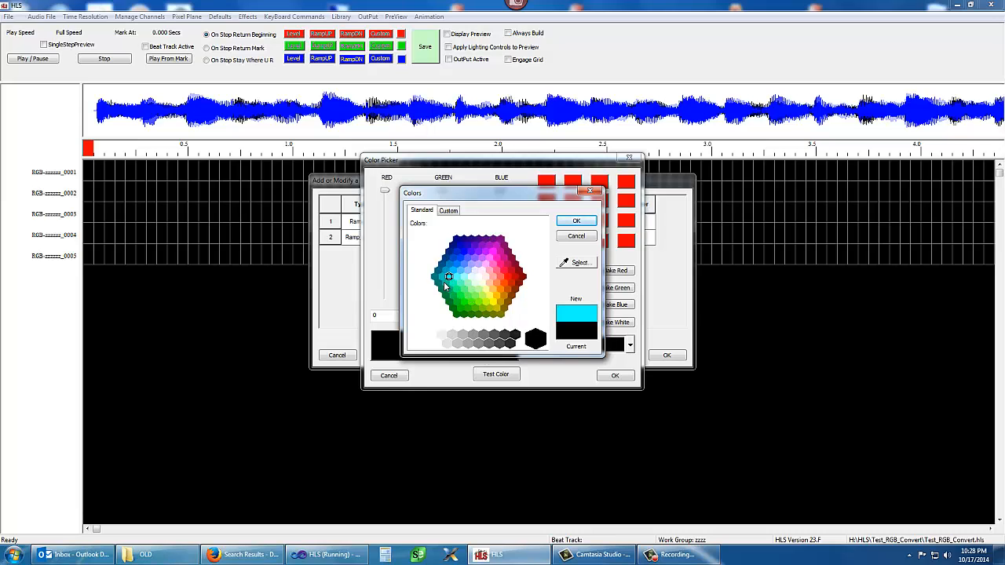
{"action": "left_click", "coordinate": [576, 222]}
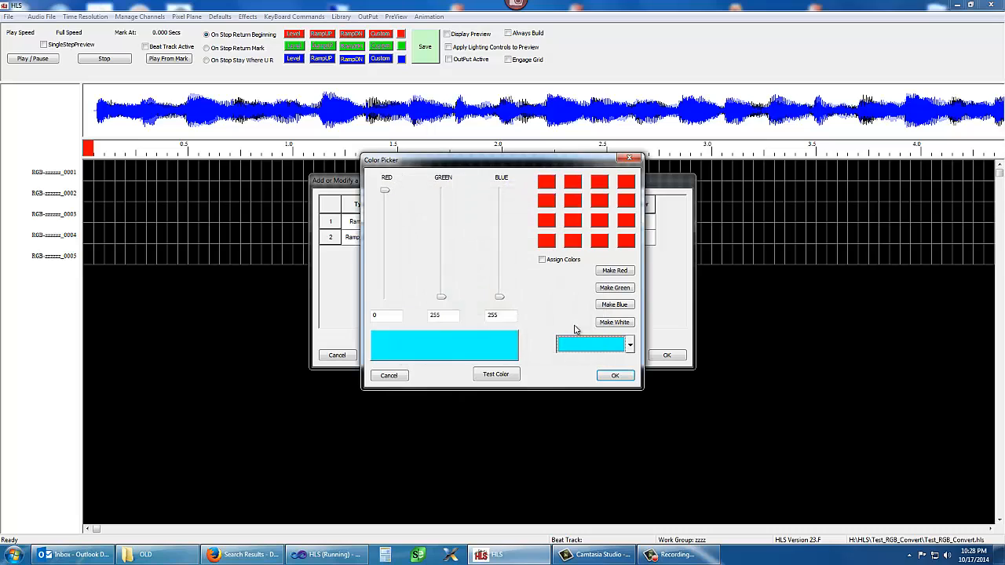
{"action": "left_click", "coordinate": [624, 378]}
Step: Set the Ramp_Down effect's length to 3, start value to 100 and end value to 35, and save the group
{"action": "left_click", "coordinate": [432, 242]}
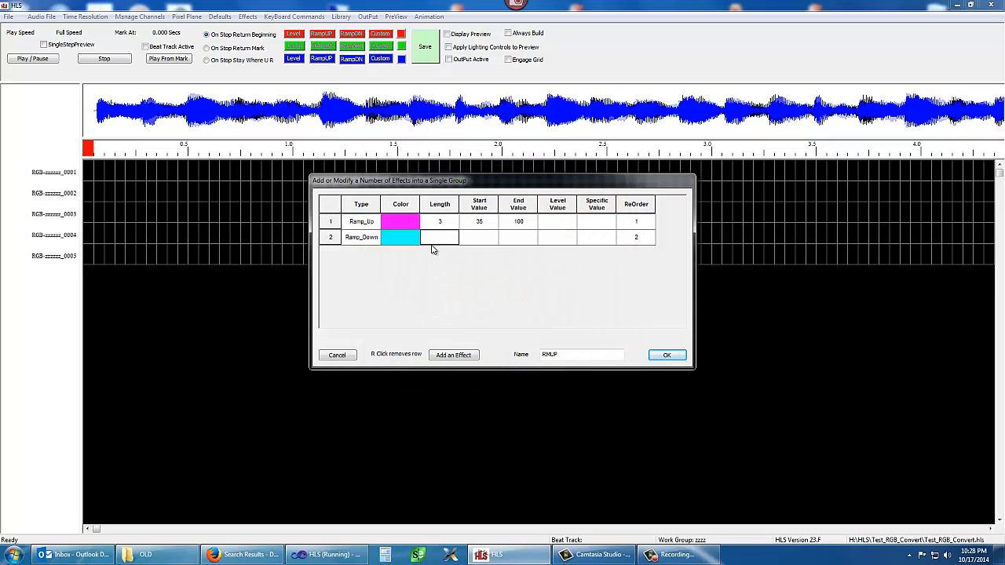
{"action": "type", "text": "3"}
{"action": "left_click", "coordinate": [480, 240]}
{"action": "type", "text": "100"}
{"action": "left_click", "coordinate": [518, 240]}
{"action": "type", "text": "35"}
{"action": "left_click", "coordinate": [667, 356]}
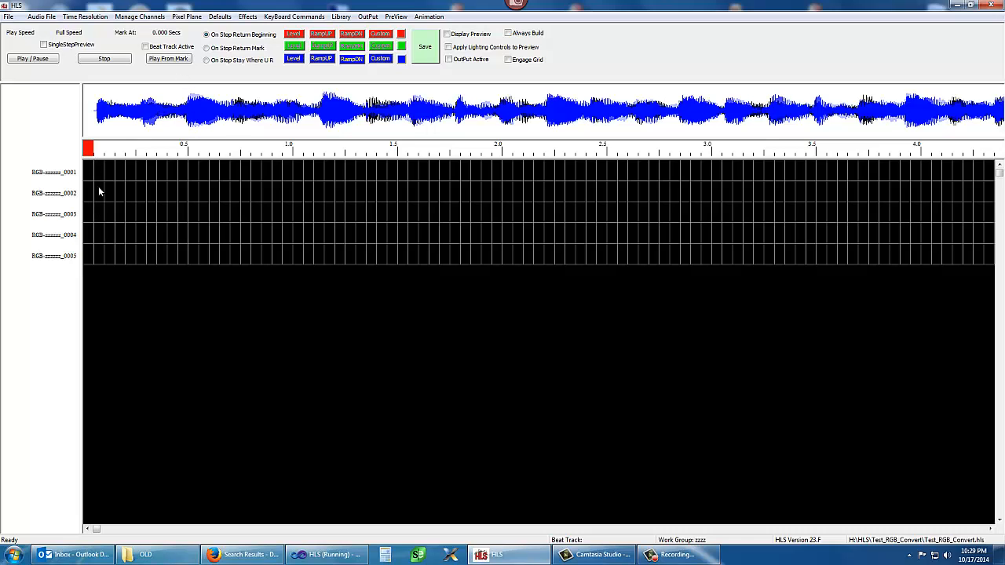
Step: Select the grid cells of all five RGB channels from 0 to about 1.65 seconds
{"action": "left_click_drag", "start_coordinate": [86, 162], "coordinate": [419, 258]}
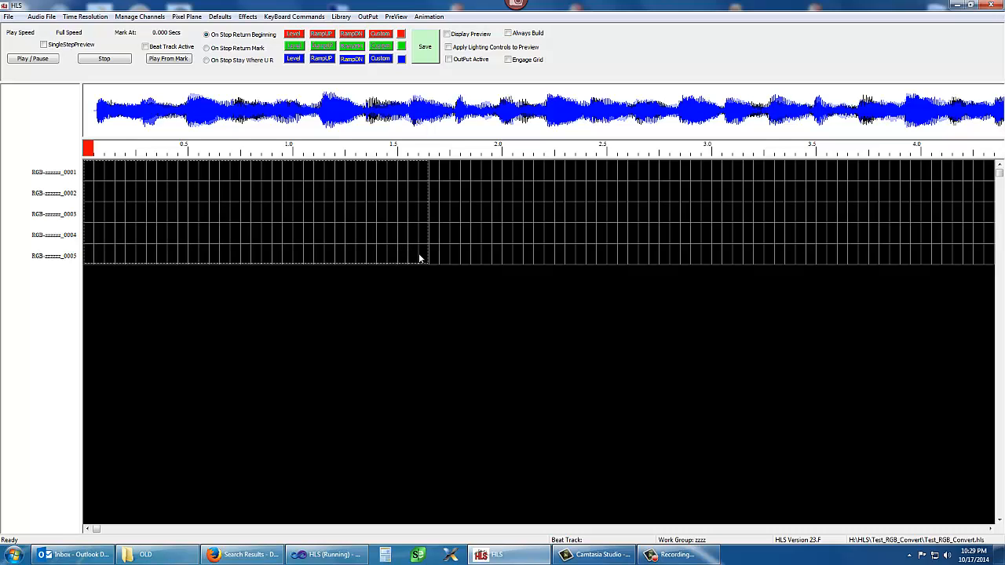
{"action": "left_click", "coordinate": [383, 59]}
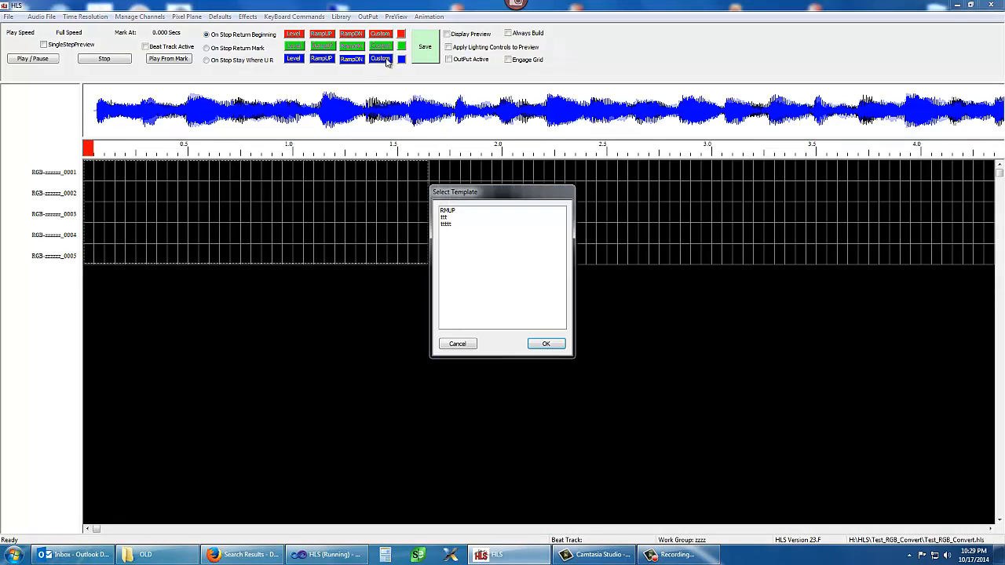
{"action": "left_click", "coordinate": [457, 344]}
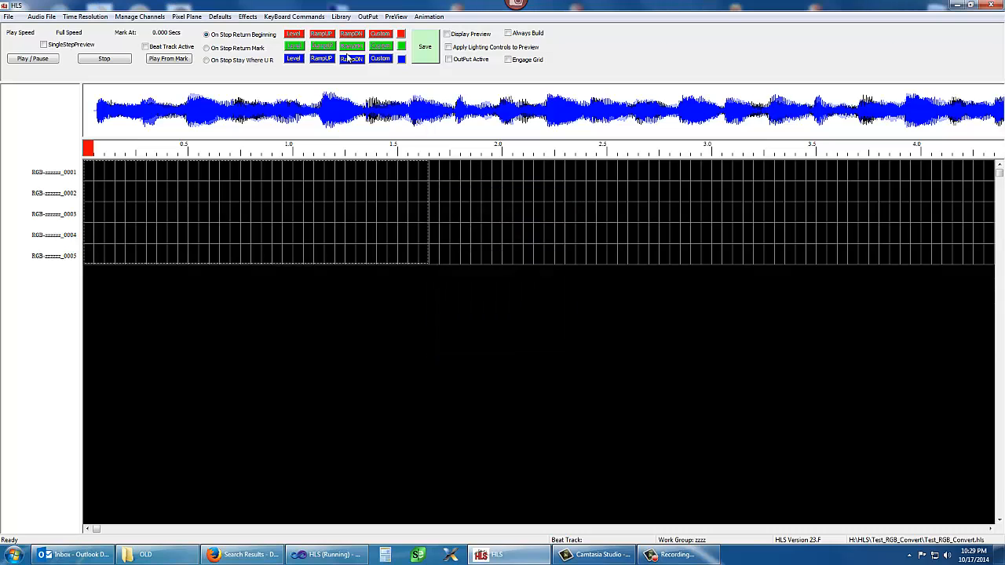
{"action": "left_click", "coordinate": [401, 60]}
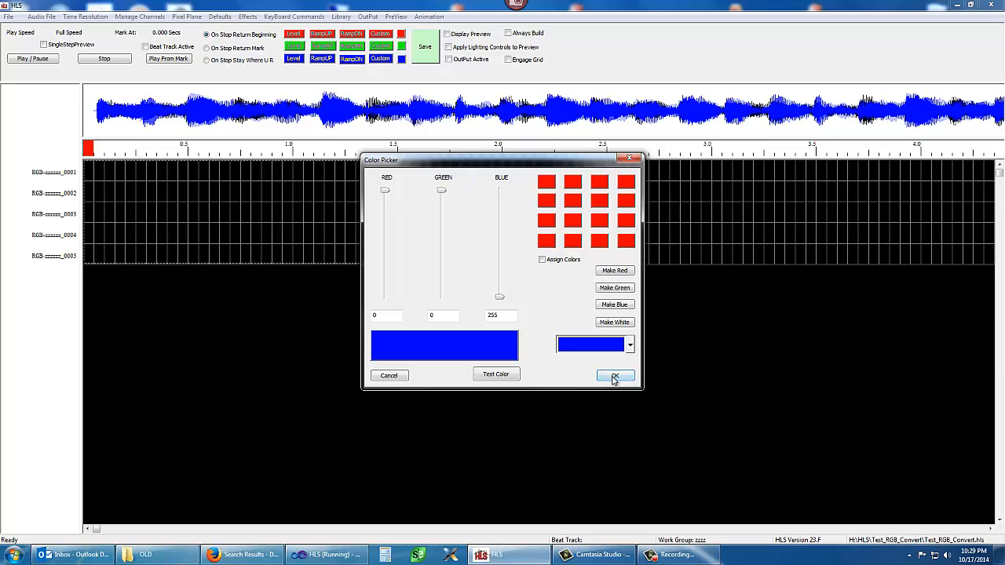
{"action": "left_click", "coordinate": [389, 376]}
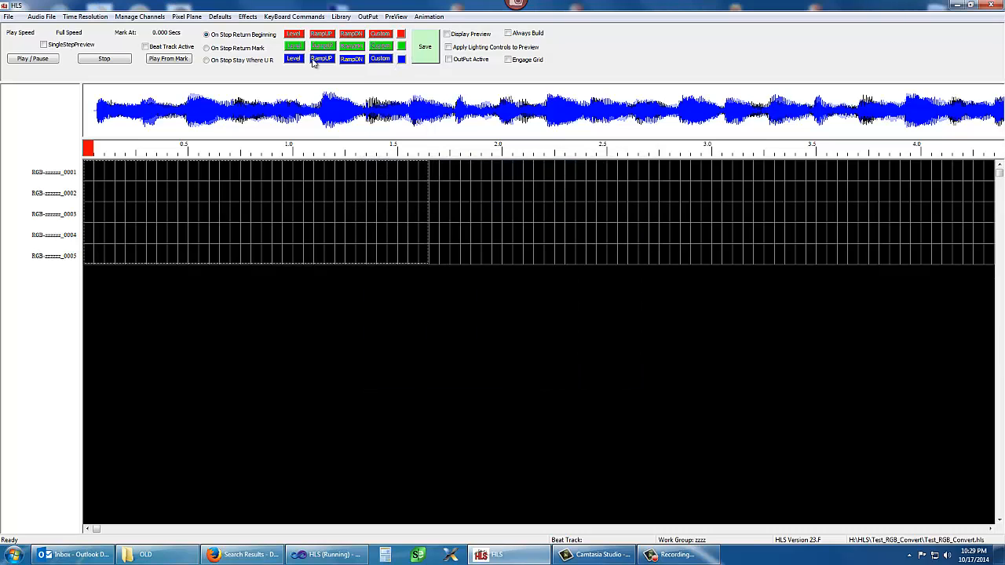
Step: Apply the RMUP template in red to the selected cells with Randomize Color Per Effect on RGB Channels turned off
{"action": "left_click", "coordinate": [381, 34]}
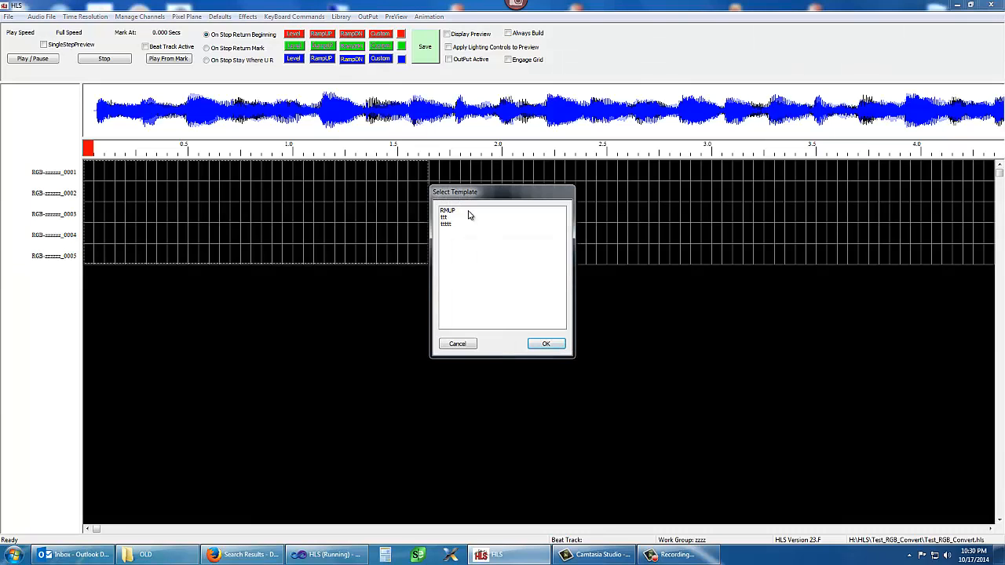
{"action": "left_click", "coordinate": [452, 213]}
{"action": "left_click", "coordinate": [546, 344]}
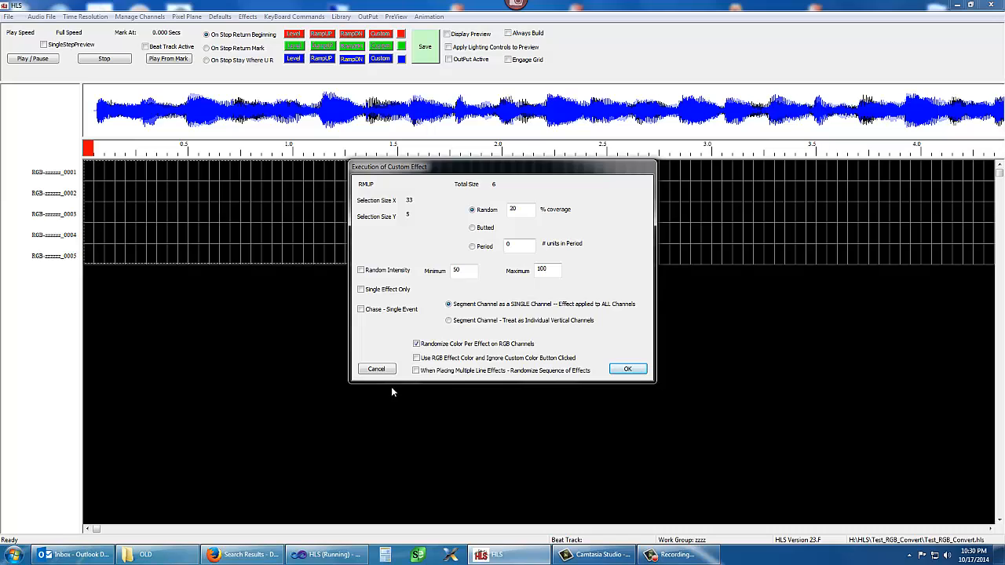
{"action": "left_click", "coordinate": [418, 345]}
{"action": "left_click", "coordinate": [627, 371]}
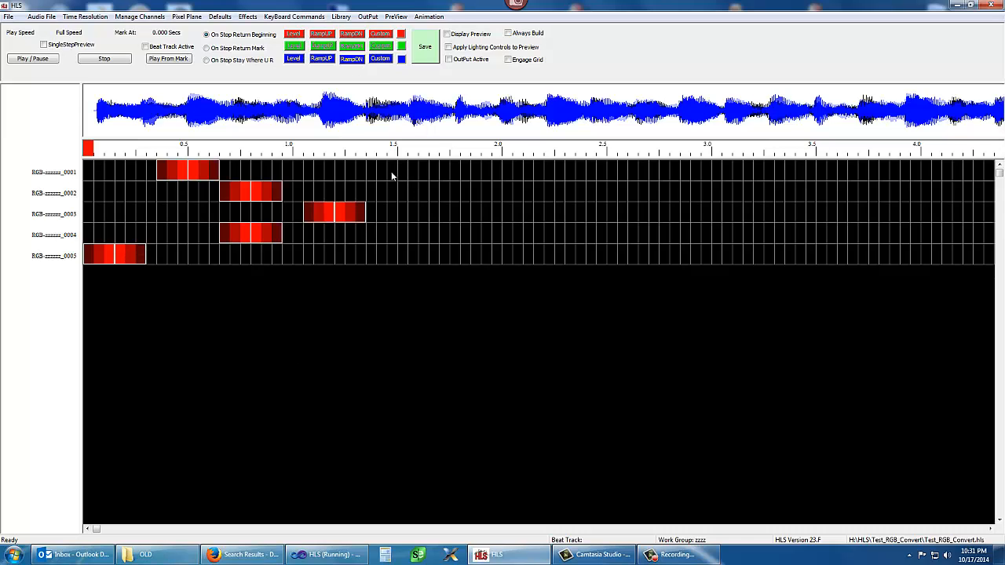
Step: Apply the RMUP template to all five RGB channels from about 1.4 to 2.7 seconds, using the RGB effect color and ignoring the custom color
{"action": "left_click_drag", "start_coordinate": [383, 173], "coordinate": [640, 253]}
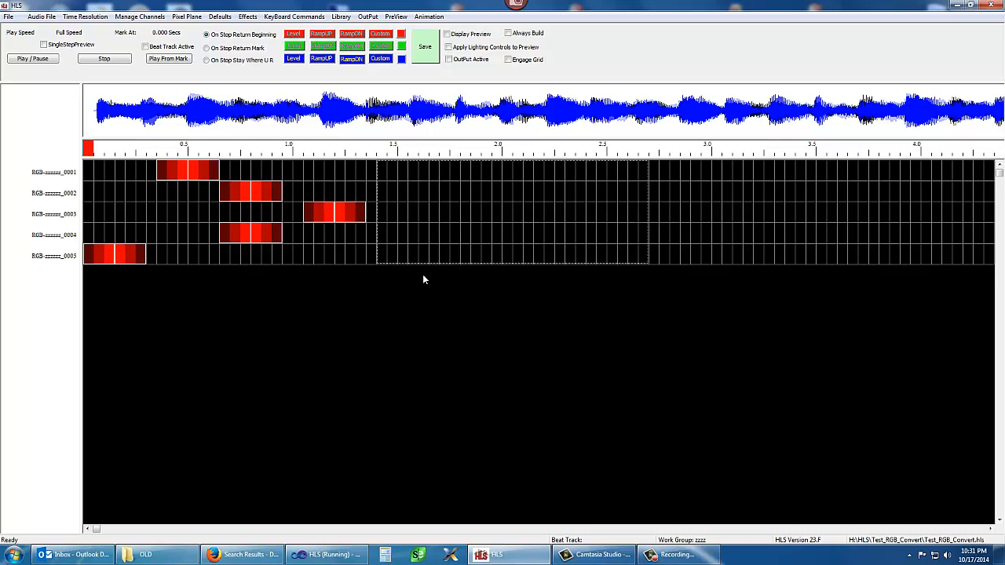
{"action": "left_click", "coordinate": [379, 33]}
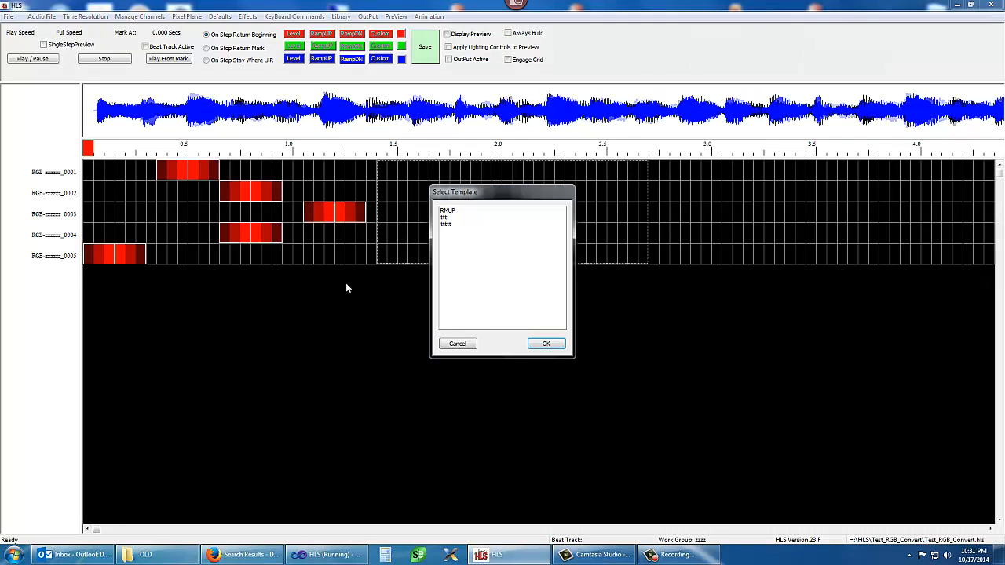
{"action": "left_click", "coordinate": [446, 211]}
{"action": "left_click", "coordinate": [541, 344]}
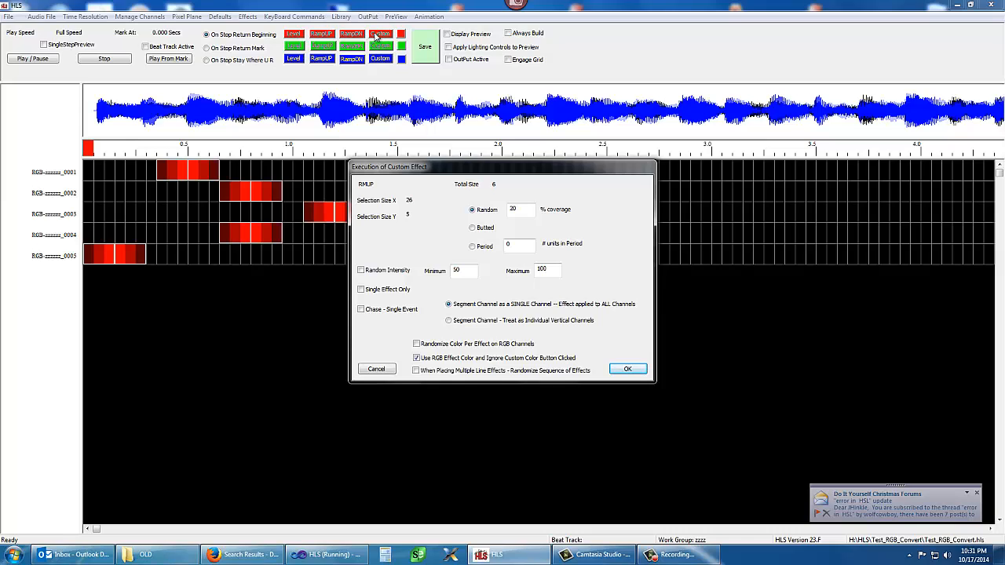
{"action": "left_click", "coordinate": [449, 304]}
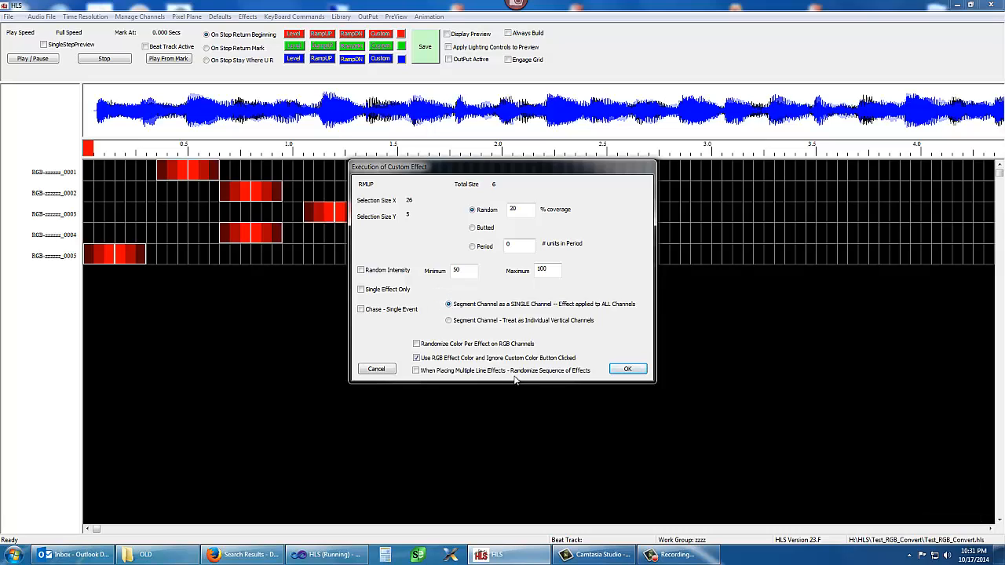
{"action": "left_click", "coordinate": [627, 370]}
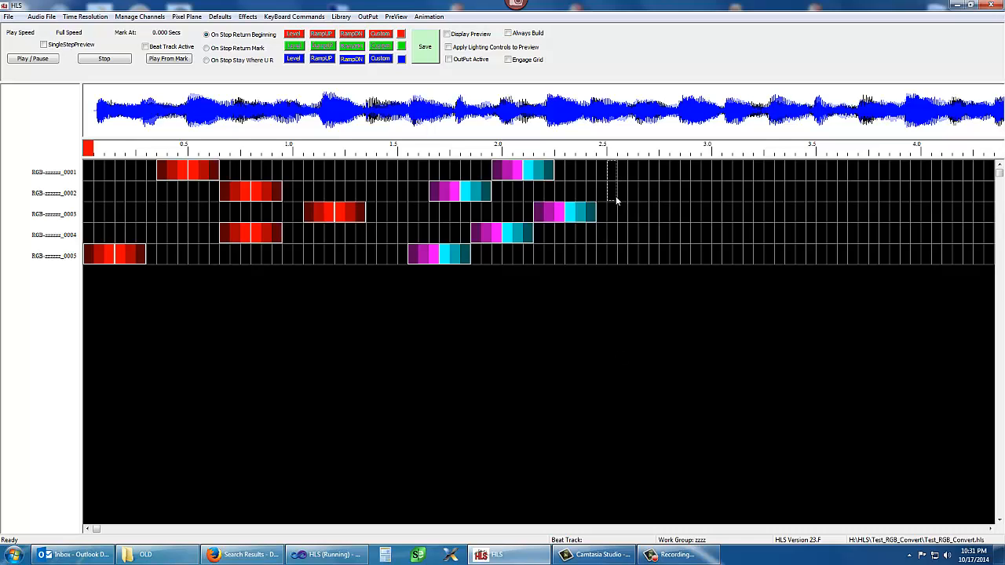
Step: Apply the RMUP template to all five channels from about 2.5 to 4.3 seconds with Randomize Color Per Effect on and Use RGB Effect Color off
{"action": "left_click_drag", "start_coordinate": [617, 202], "coordinate": [981, 256]}
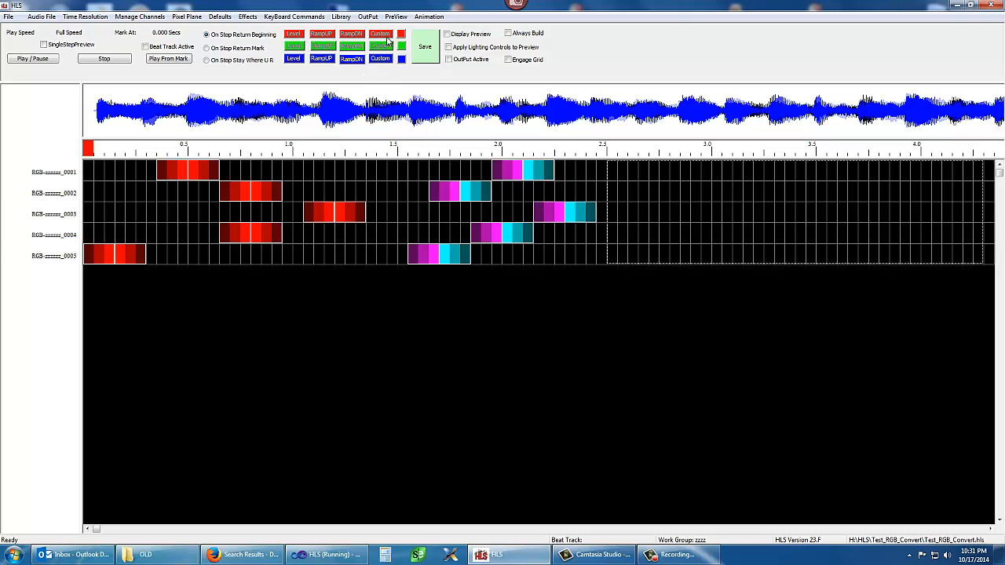
{"action": "left_click", "coordinate": [382, 35]}
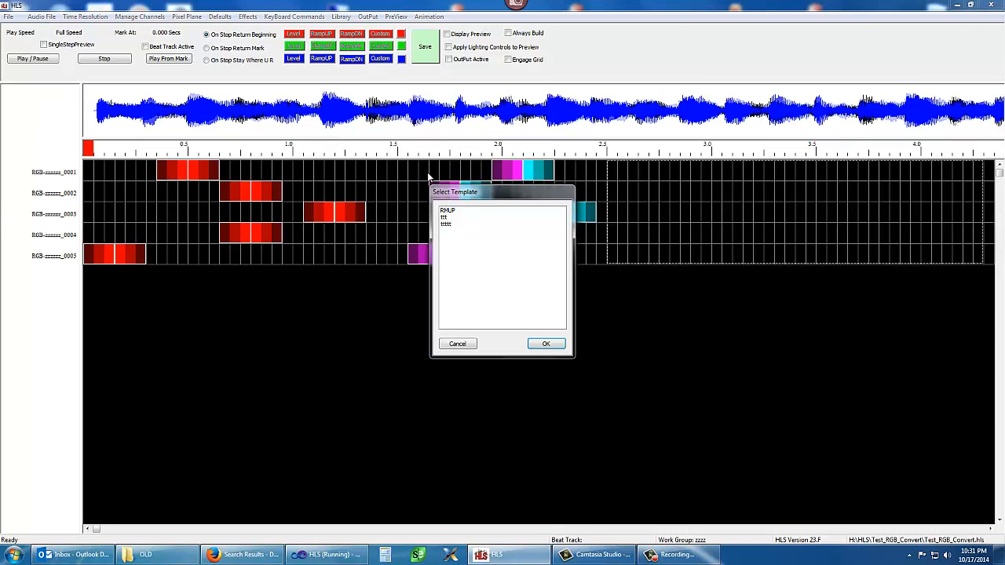
{"action": "left_click", "coordinate": [453, 211]}
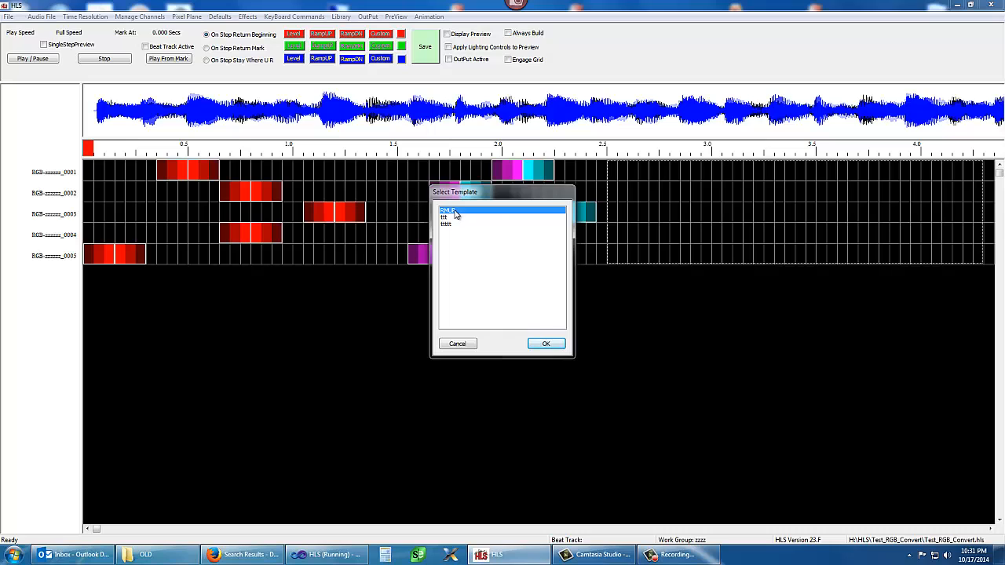
{"action": "left_click", "coordinate": [544, 344]}
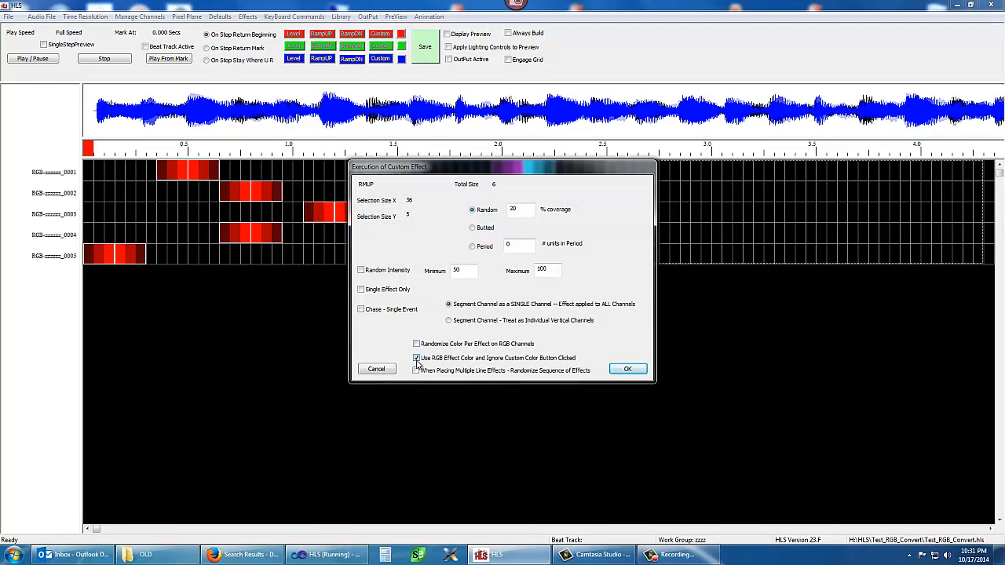
{"action": "left_click", "coordinate": [417, 358]}
{"action": "left_click", "coordinate": [417, 344]}
{"action": "left_click", "coordinate": [613, 372]}
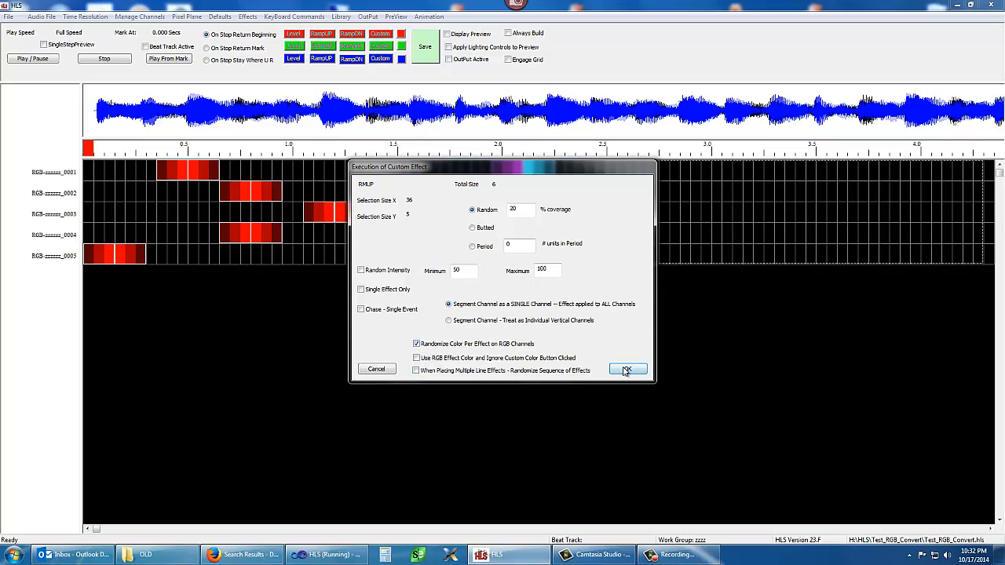